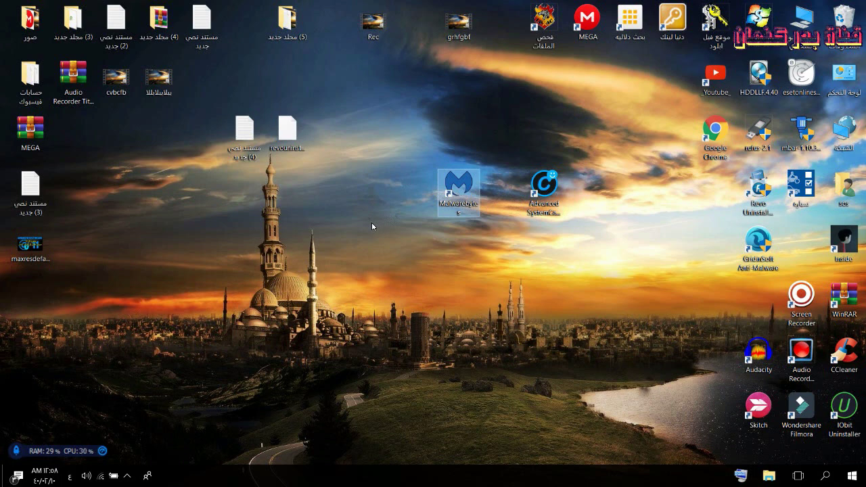
{"action": "left_click", "coordinate": [129, 477]}
{"action": "left_click", "coordinate": [170, 421]}
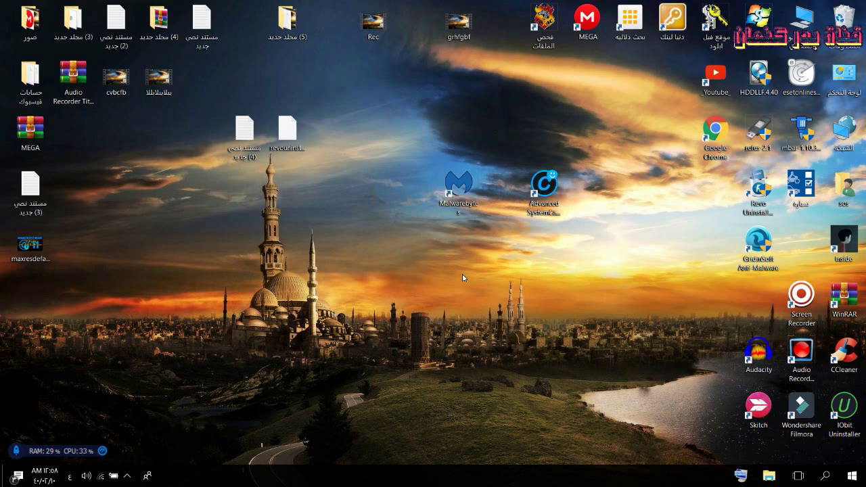
Step: Open Advanced SystemCare from the desktop, look through its speed-up, protection, toolbox and action center pages, and close it
{"action": "double_click", "coordinate": [545, 184]}
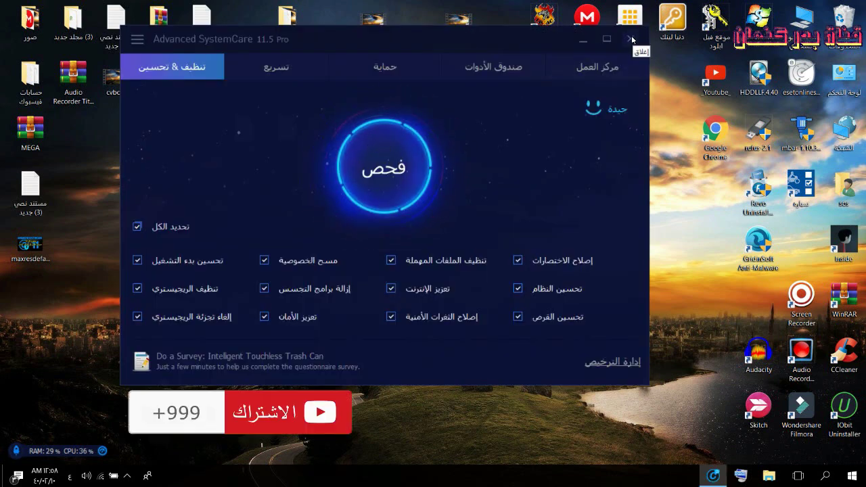
{"action": "left_click", "coordinate": [282, 68]}
{"action": "left_click", "coordinate": [383, 69]}
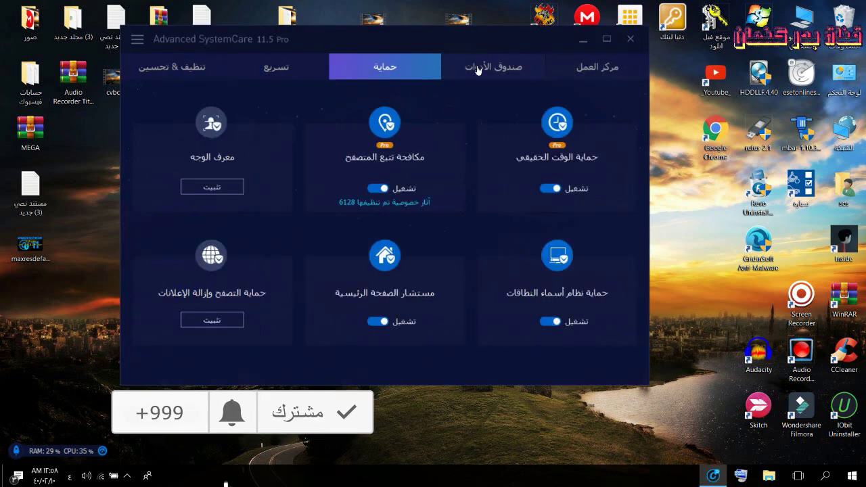
{"action": "left_click", "coordinate": [477, 69]}
{"action": "left_click", "coordinate": [580, 66]}
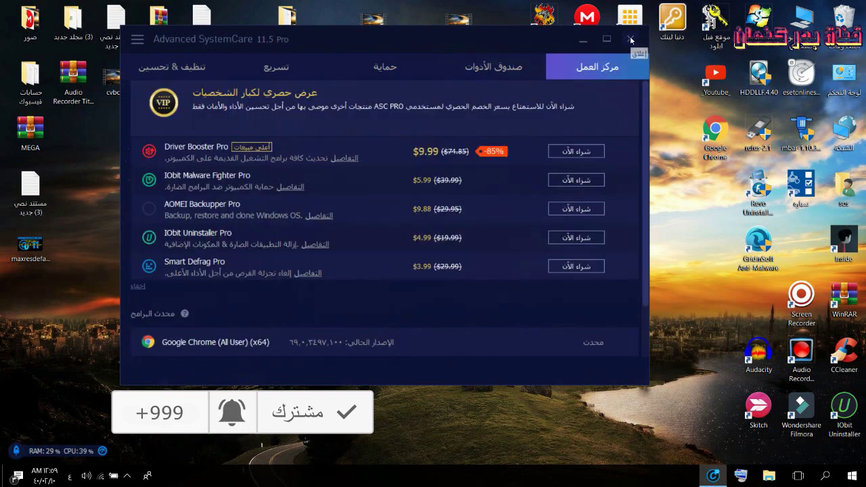
{"action": "left_click", "coordinate": [630, 41]}
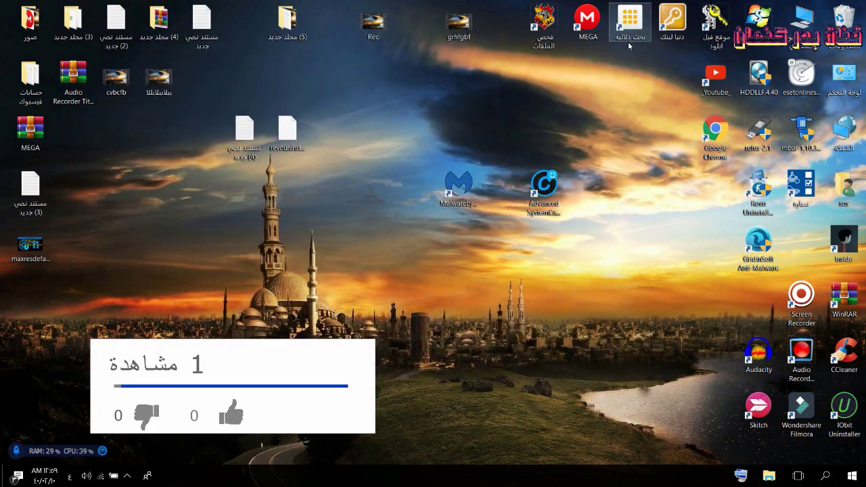
Step: Open Malwarebytes and permanently delete all items held in quarantine
{"action": "left_click", "coordinate": [457, 188]}
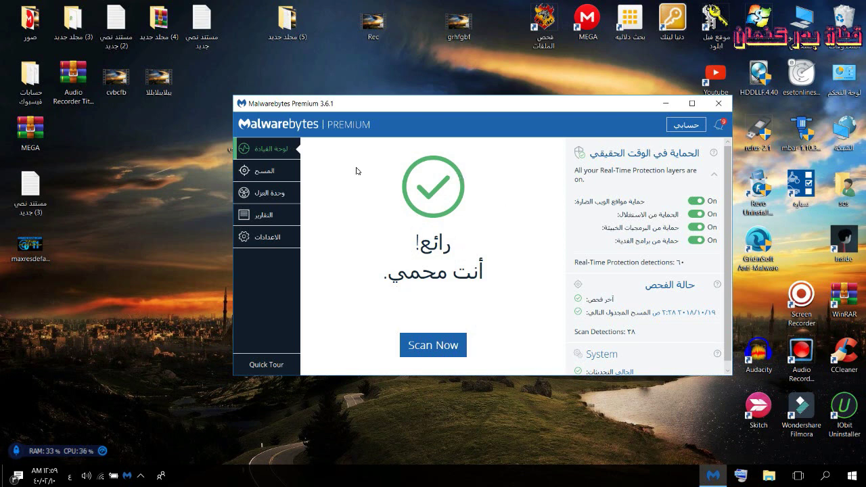
{"action": "left_click", "coordinate": [264, 194]}
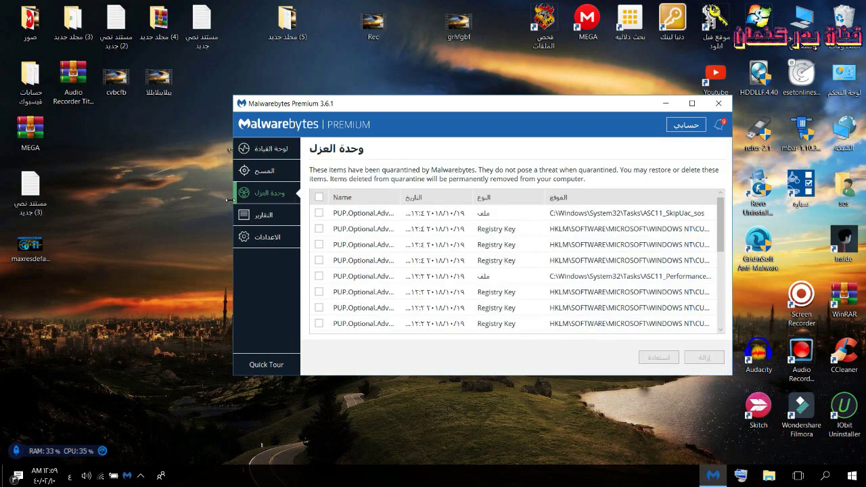
{"action": "left_click", "coordinate": [318, 197]}
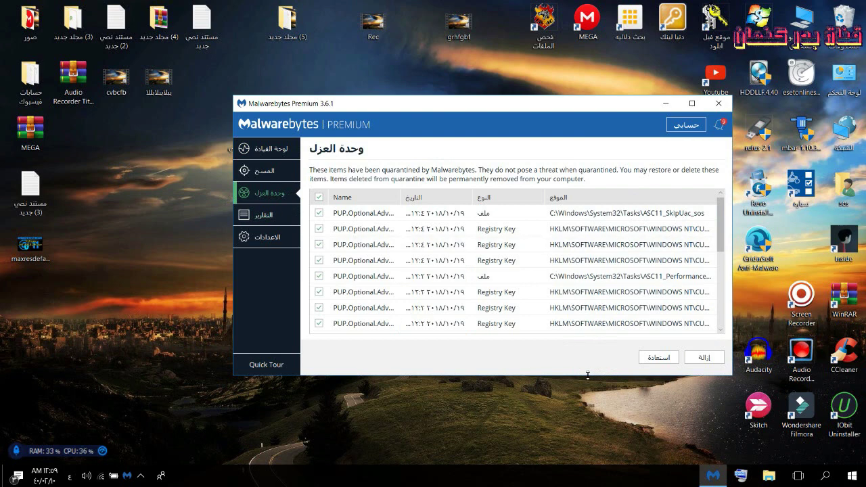
{"action": "left_click", "coordinate": [703, 357]}
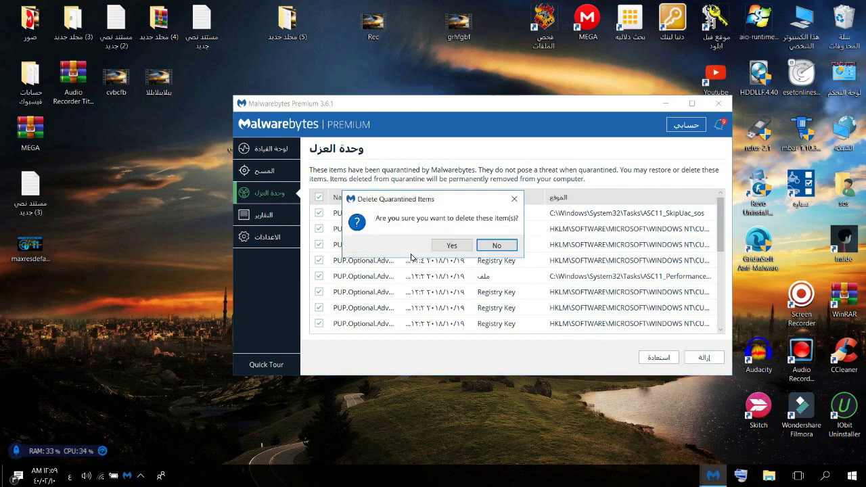
{"action": "left_click", "coordinate": [449, 245]}
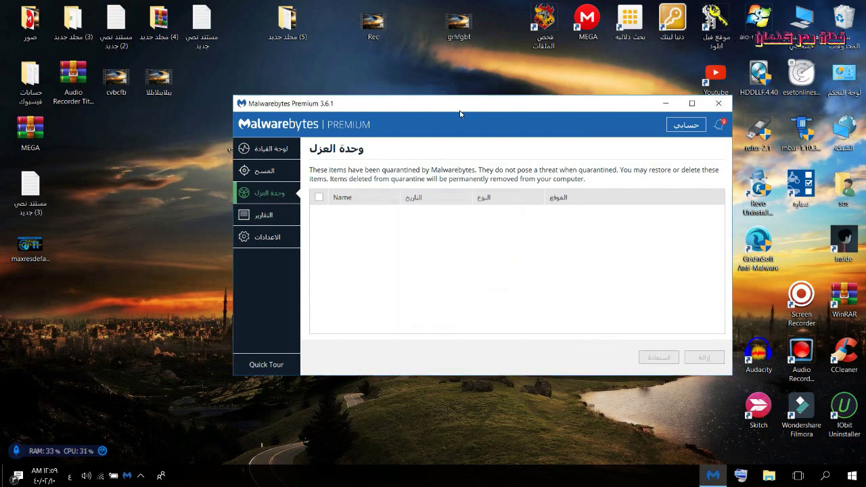
Step: Start a new detection exclusion in the Malwarebytes settings, using the file or folder exclusion type
{"action": "left_click_drag", "start_coordinate": [466, 105], "coordinate": [382, 100]}
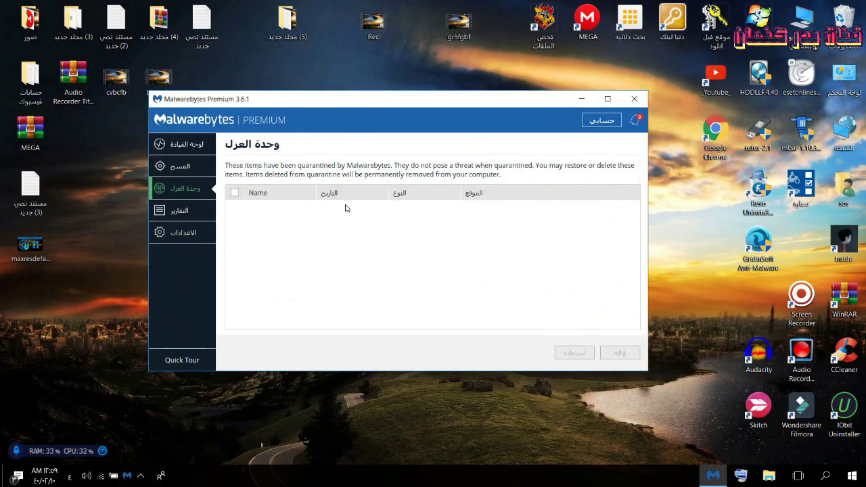
{"action": "left_click", "coordinate": [188, 235]}
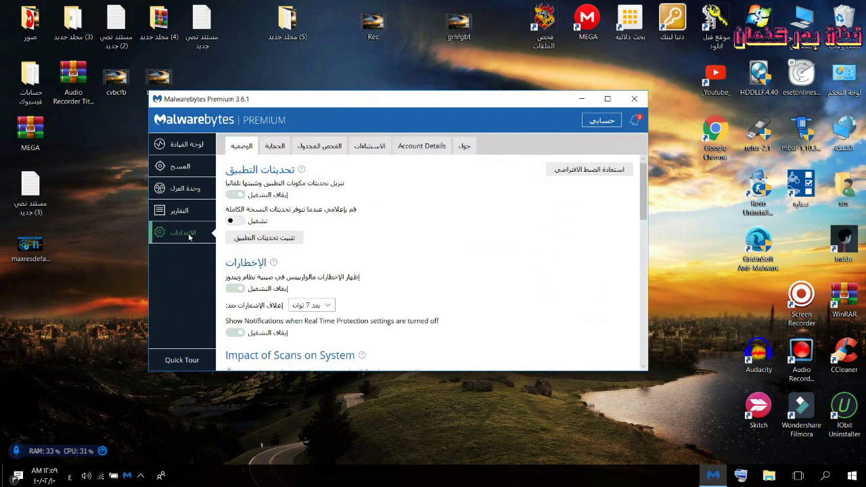
{"action": "left_click", "coordinate": [372, 146]}
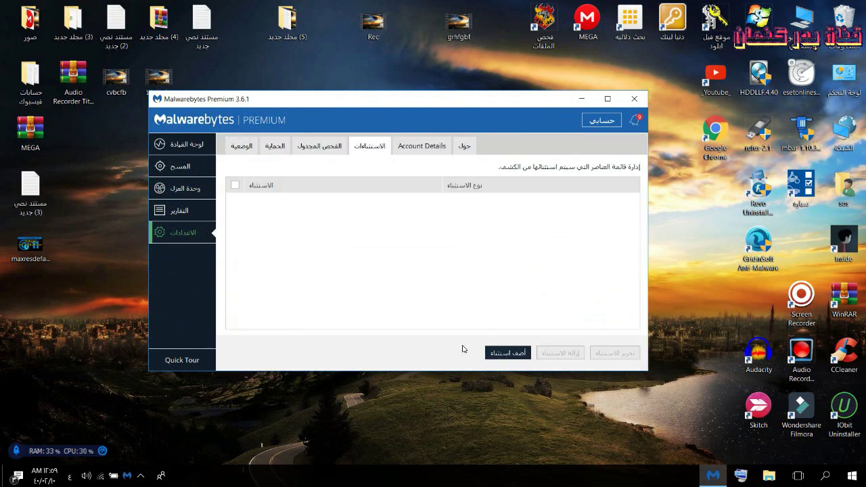
{"action": "left_click", "coordinate": [507, 352]}
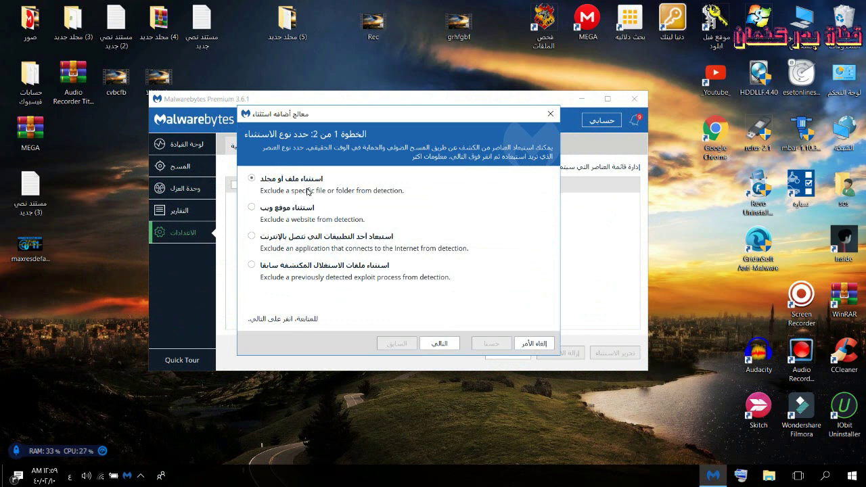
{"action": "left_click", "coordinate": [440, 345]}
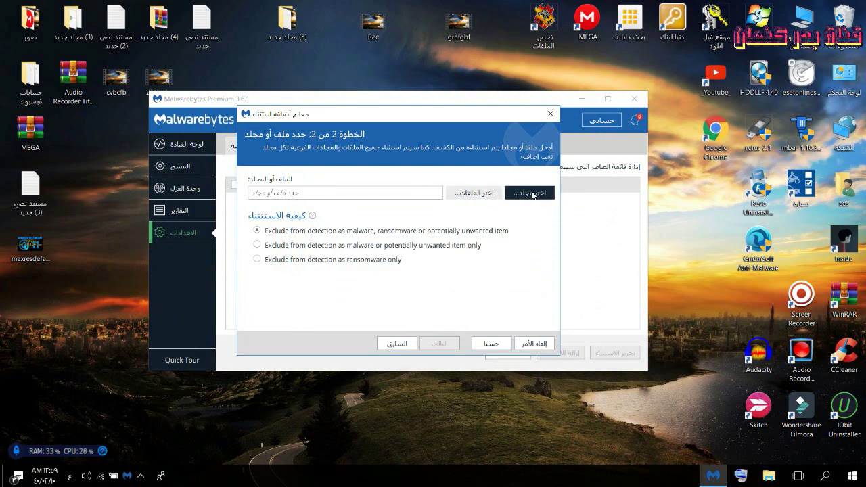
Step: Choose the IObit folder in C:\Program Files (x86) as the excluded folder and add the exclusion
{"action": "left_click", "coordinate": [487, 197]}
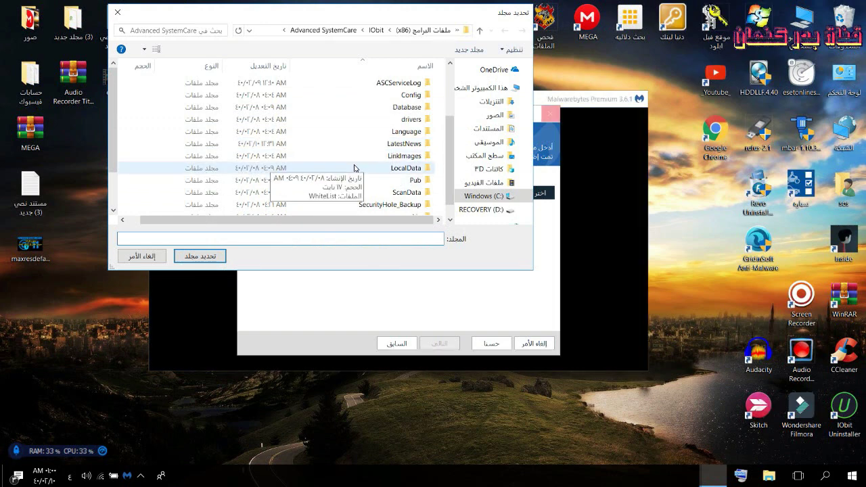
{"action": "scroll", "coordinate": [358, 167], "scroll_direction": "down", "scroll_amount": 1}
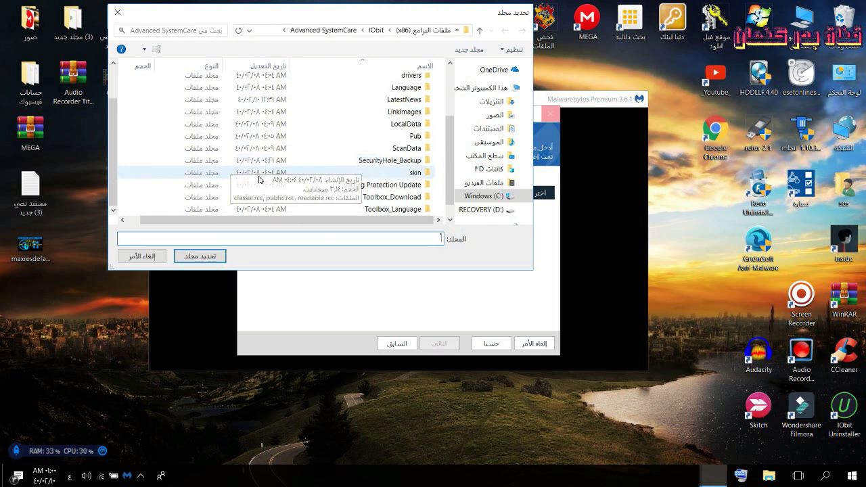
{"action": "scroll", "coordinate": [259, 178], "scroll_direction": "up", "scroll_amount": 1}
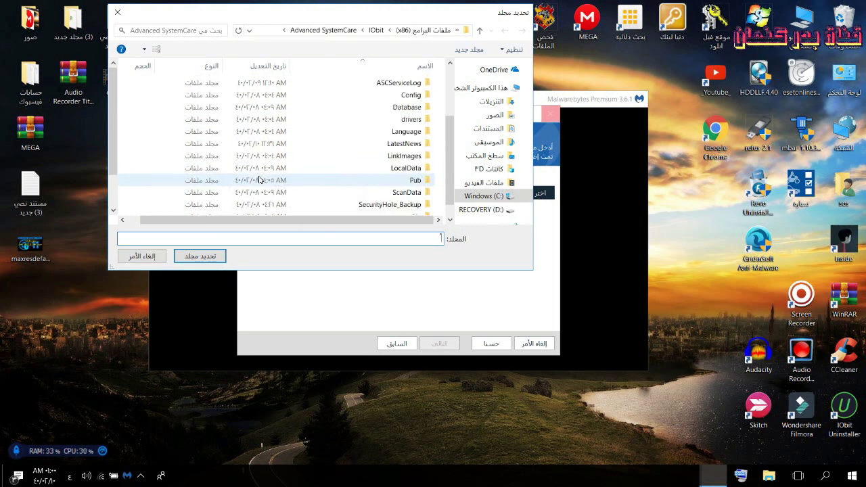
{"action": "left_click", "coordinate": [512, 196]}
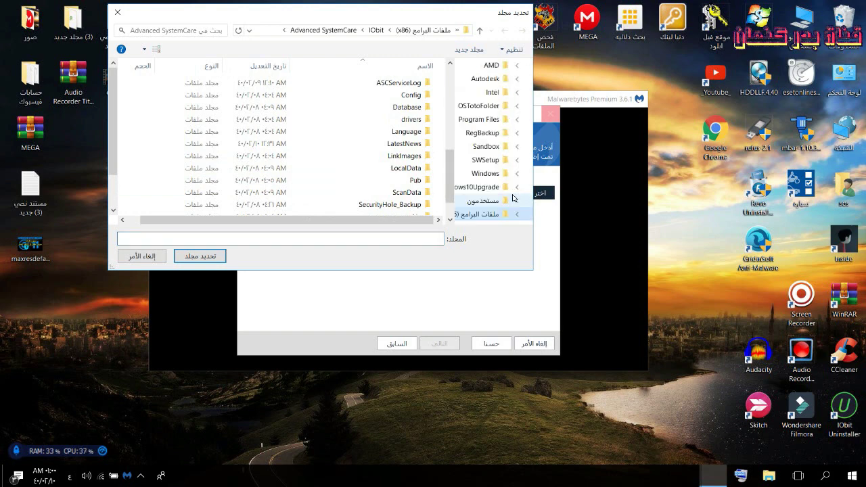
{"action": "left_click", "coordinate": [450, 219]}
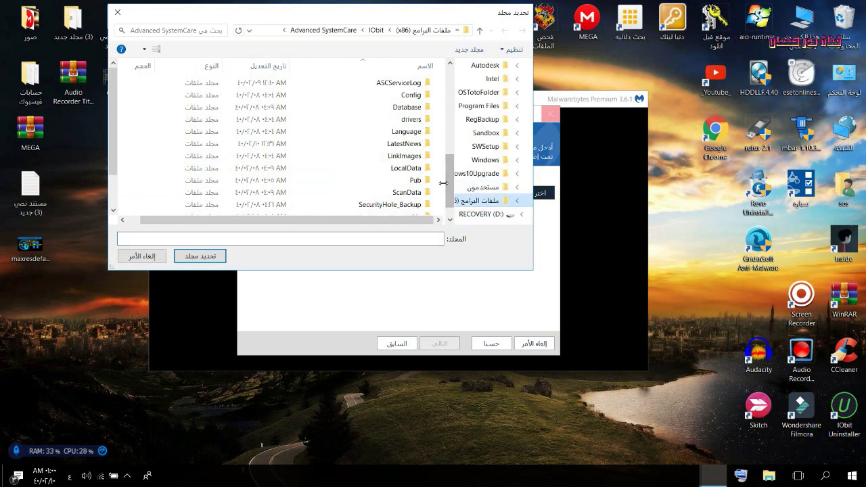
{"action": "left_click_drag", "start_coordinate": [451, 192], "coordinate": [395, 183]}
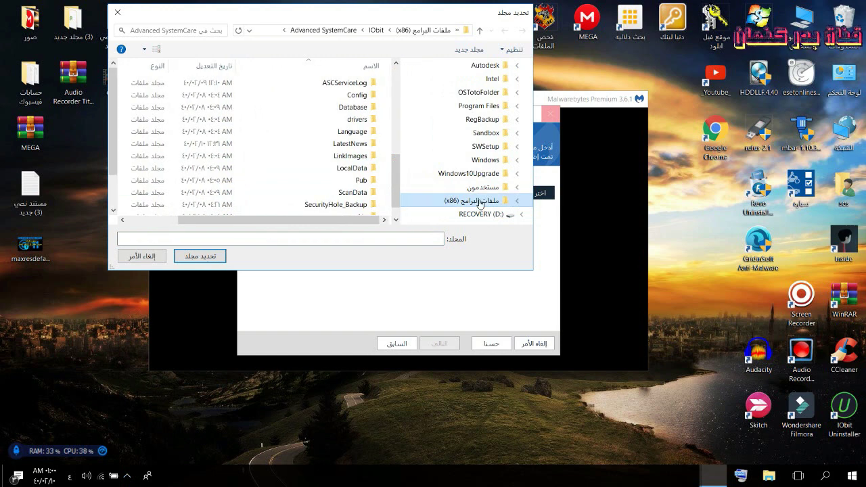
{"action": "left_click", "coordinate": [479, 201]}
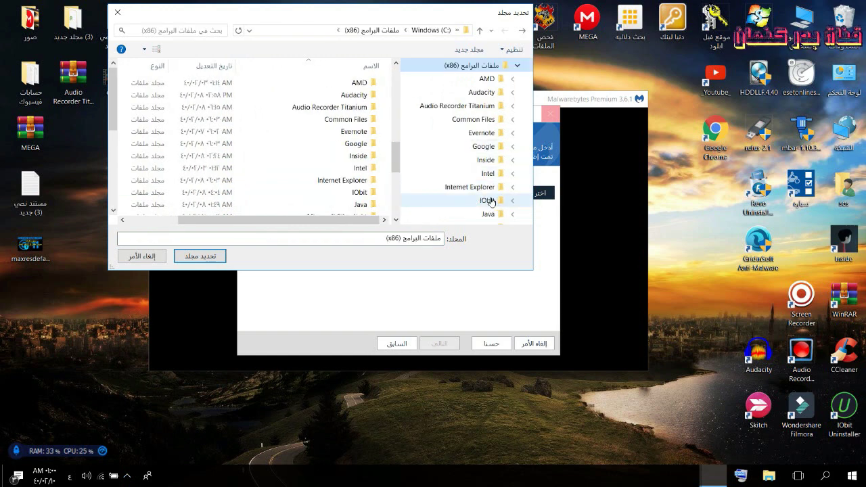
{"action": "left_click", "coordinate": [488, 201]}
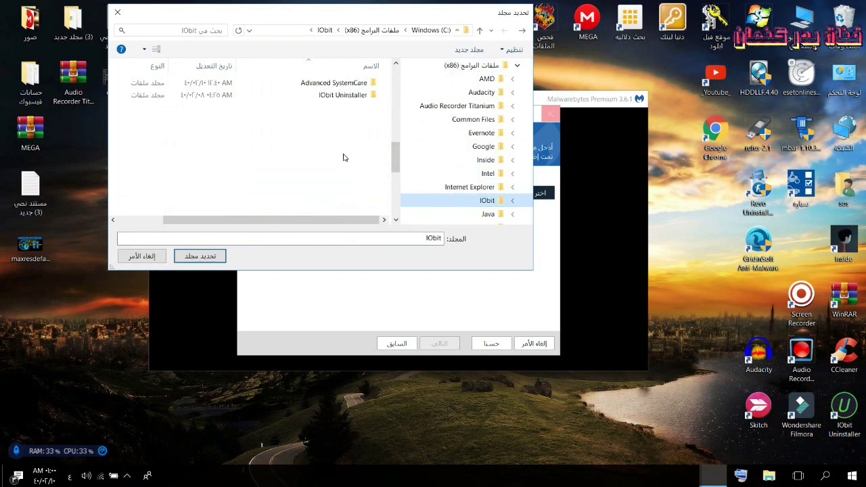
{"action": "left_click", "coordinate": [200, 256]}
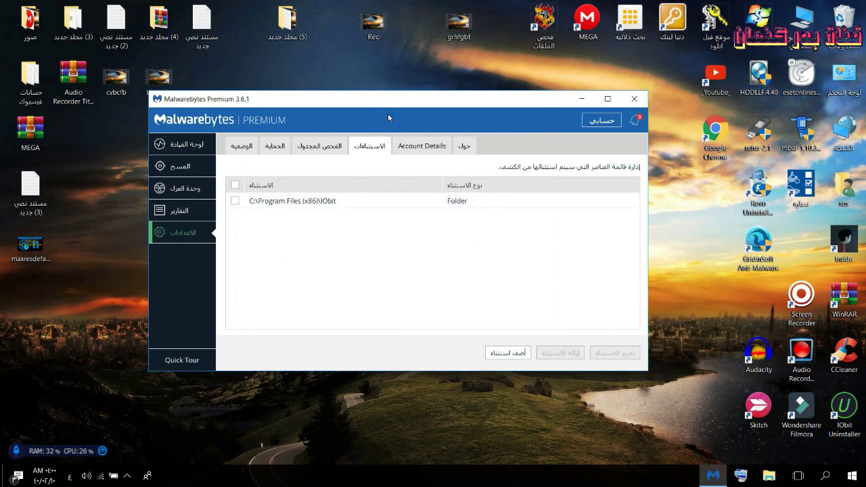
Step: Return to the Malwarebytes dashboard and run a threat scan
{"action": "left_click_drag", "start_coordinate": [388, 117], "coordinate": [347, 310]}
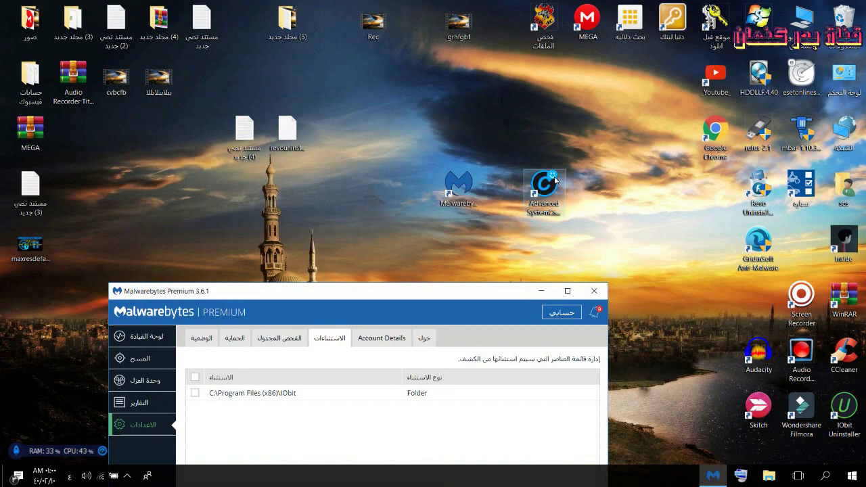
{"action": "left_click_drag", "start_coordinate": [406, 295], "coordinate": [434, 105]}
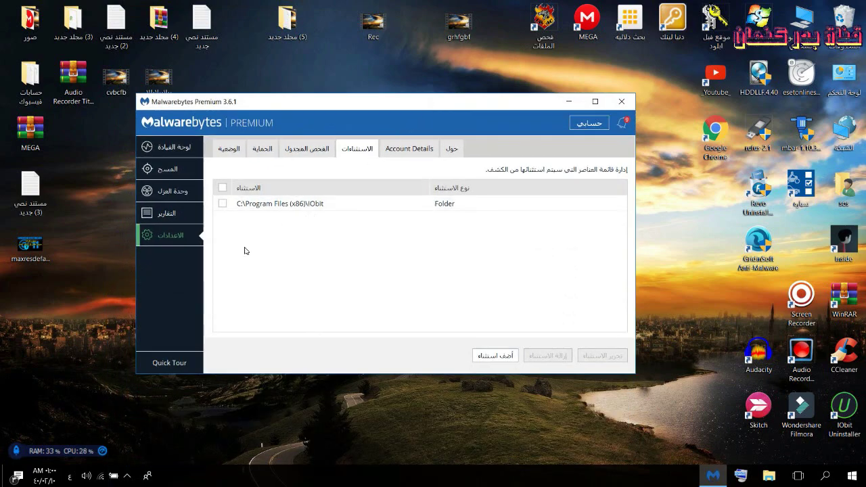
{"action": "left_click", "coordinate": [168, 148]}
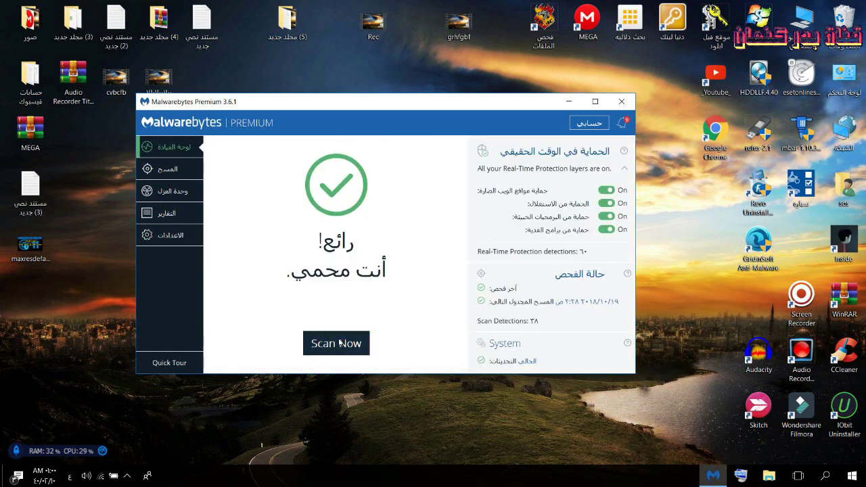
{"action": "left_click", "coordinate": [317, 332]}
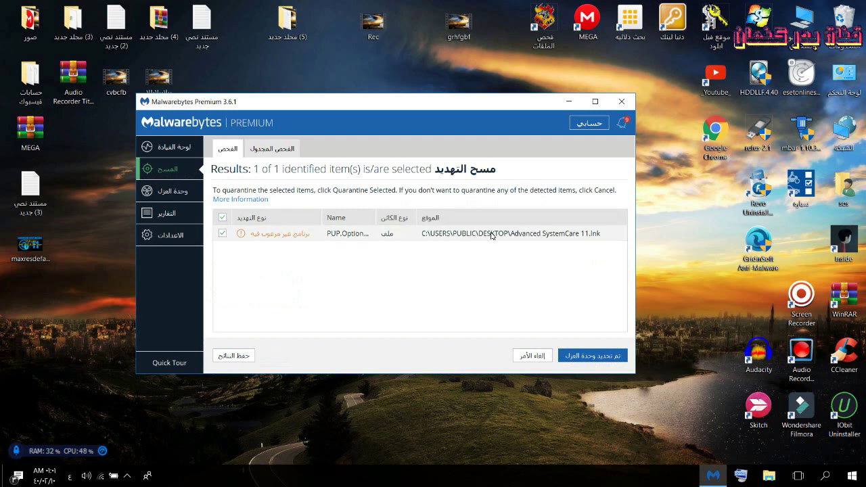
Step: Quarantine the detected desktop shortcut Advanced SystemCare 11.lnk from the scan results
{"action": "left_click_drag", "start_coordinate": [414, 105], "coordinate": [304, 136]}
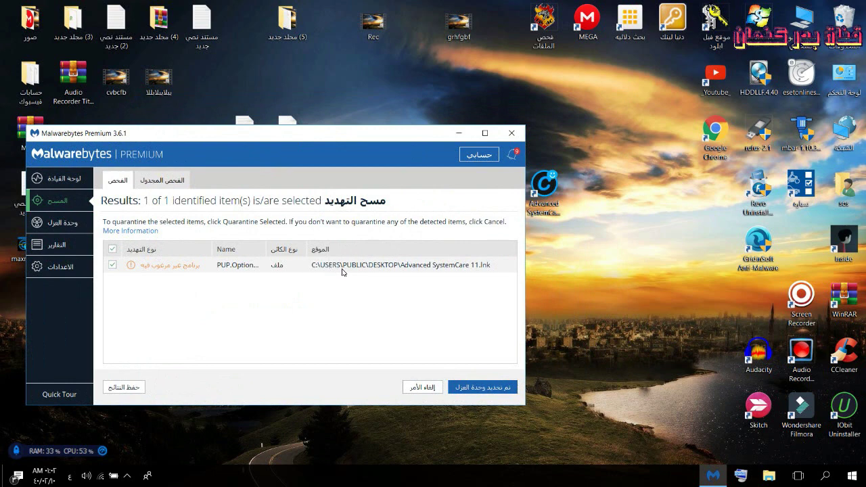
{"action": "left_click_drag", "start_coordinate": [356, 139], "coordinate": [338, 139]}
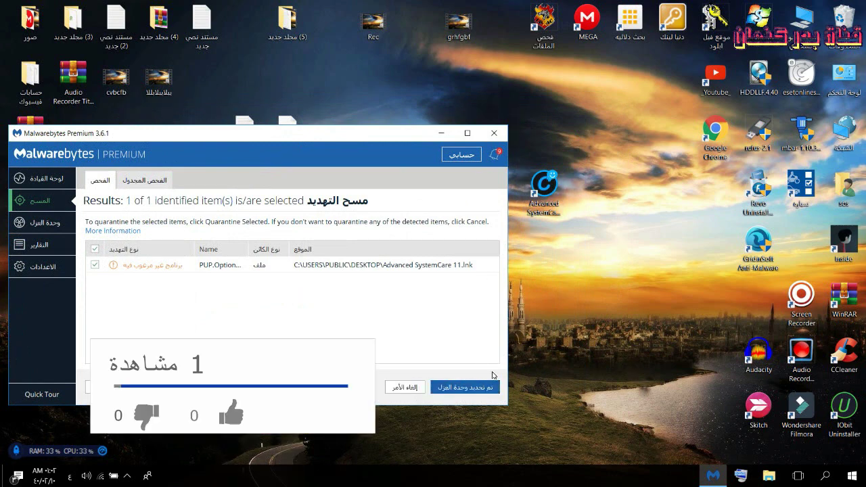
{"action": "left_click", "coordinate": [462, 389]}
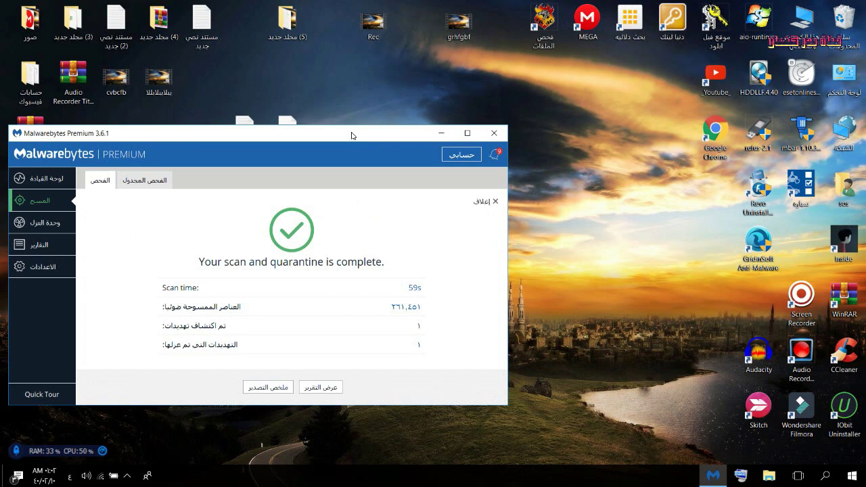
Step: Restore the Advanced SystemCare 11.lnk shortcut from quarantine
{"action": "left_click_drag", "start_coordinate": [351, 135], "coordinate": [447, 120]}
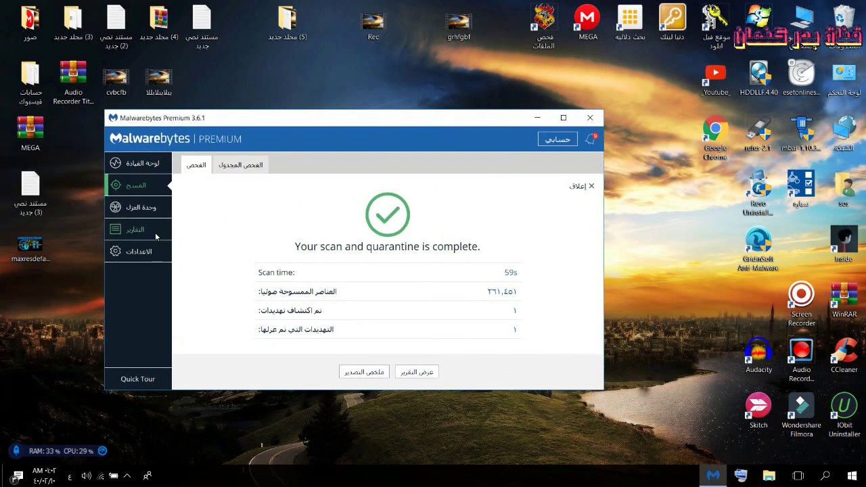
{"action": "left_click", "coordinate": [141, 208]}
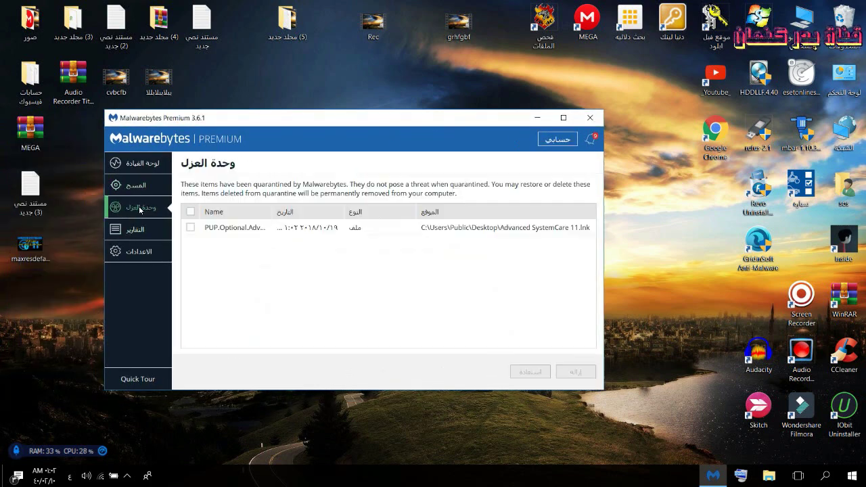
{"action": "left_click", "coordinate": [190, 229]}
{"action": "left_click", "coordinate": [521, 373]}
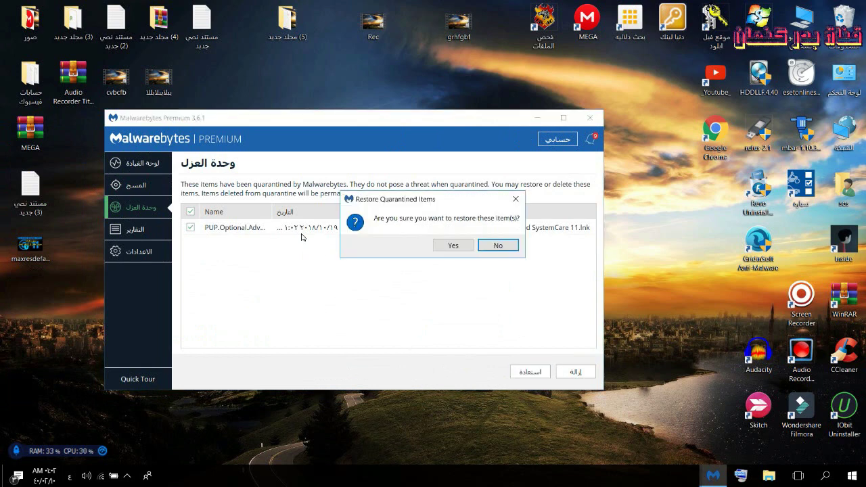
{"action": "left_click", "coordinate": [452, 245]}
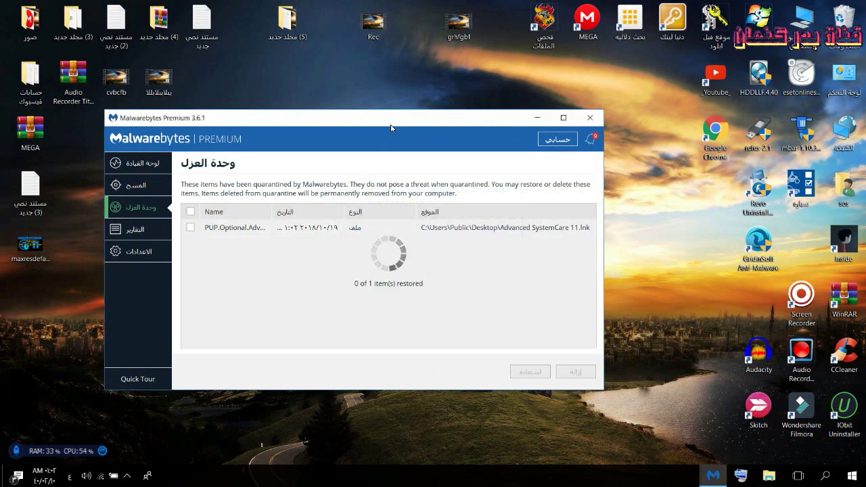
Step: Move the Malwarebytes window clear of the restored shortcut and run another threat scan from the dashboard
{"action": "left_click_drag", "start_coordinate": [399, 120], "coordinate": [330, 149]}
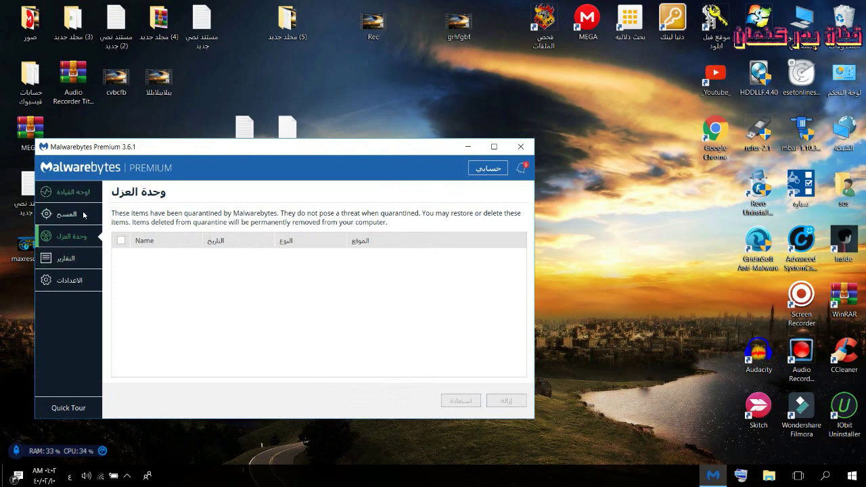
{"action": "left_click", "coordinate": [68, 193]}
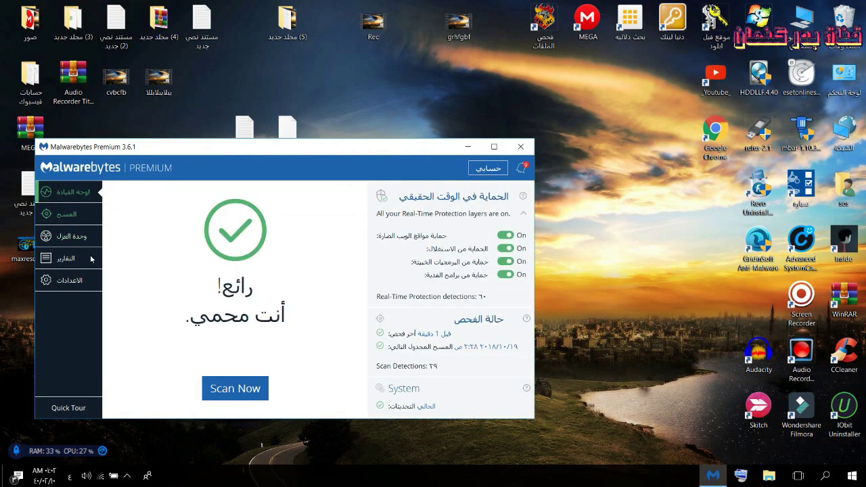
{"action": "left_click", "coordinate": [235, 388]}
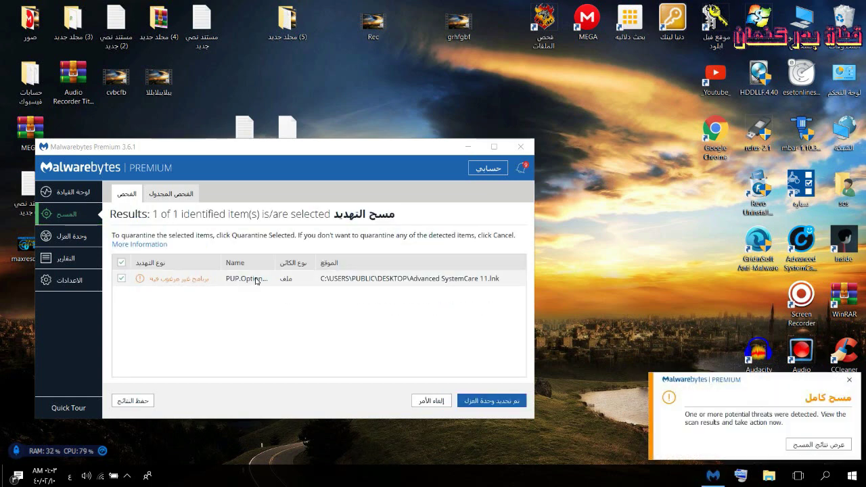
Step: Deselect Advanced SystemCare 11.lnk in the scan results and have Malwarebytes ignore it once
{"action": "left_click", "coordinate": [121, 277]}
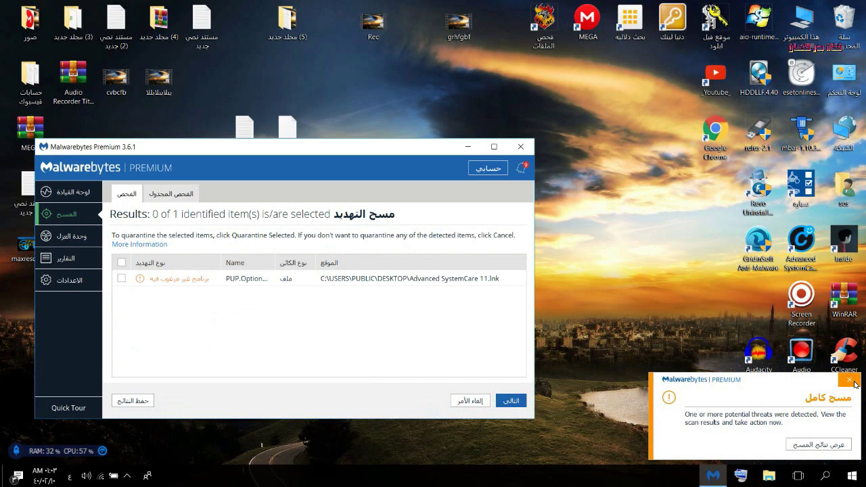
{"action": "left_click", "coordinate": [518, 401]}
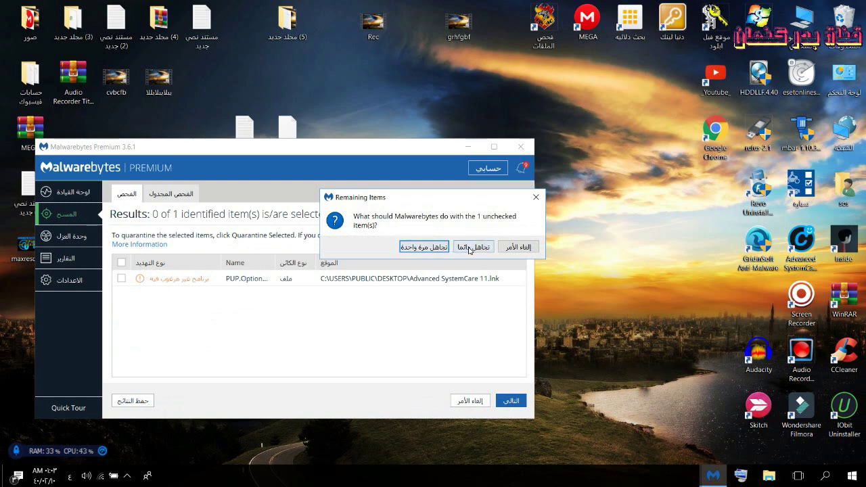
{"action": "left_click", "coordinate": [424, 248]}
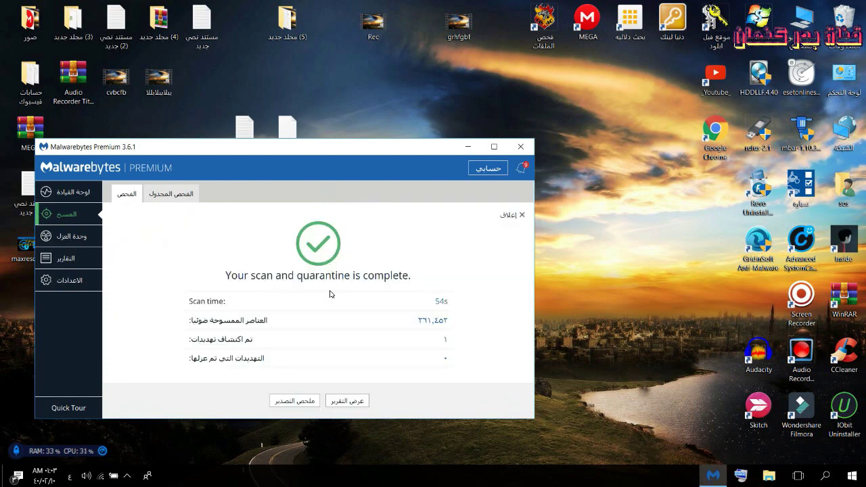
Step: Run the threat scan again, deselect Advanced SystemCare 11.lnk in the results and have Malwarebytes always ignore it
{"action": "left_click", "coordinate": [75, 190]}
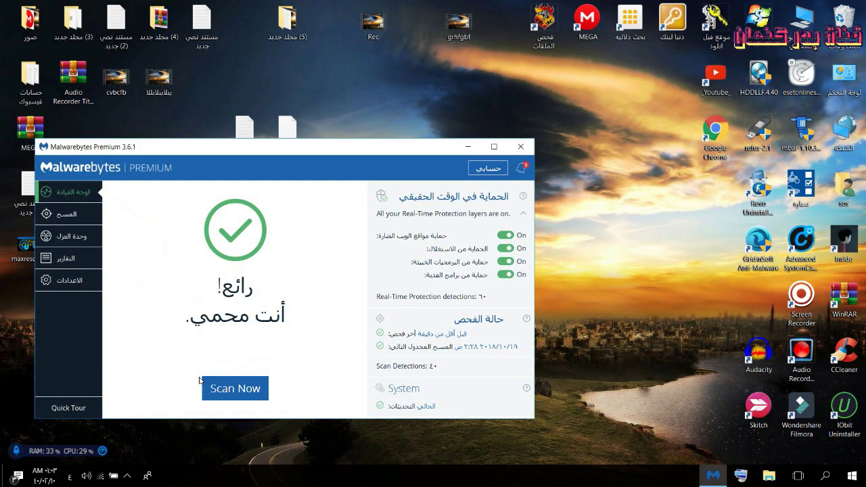
{"action": "left_click", "coordinate": [235, 388]}
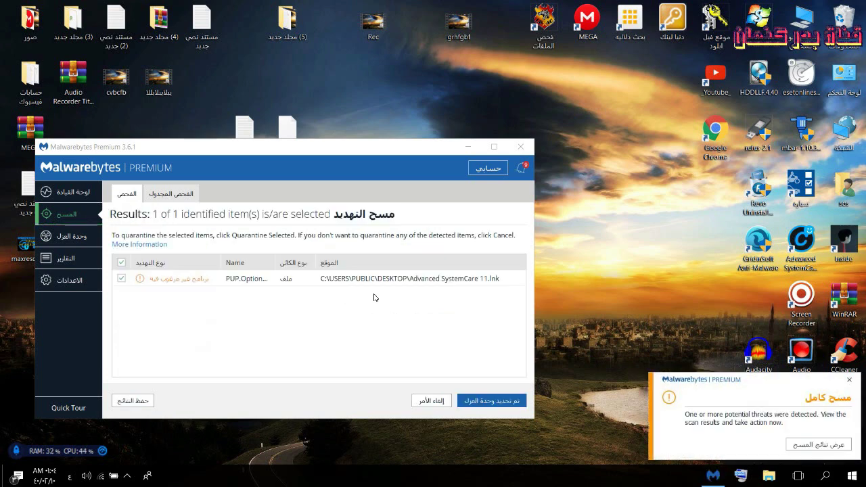
{"action": "left_click", "coordinate": [121, 264]}
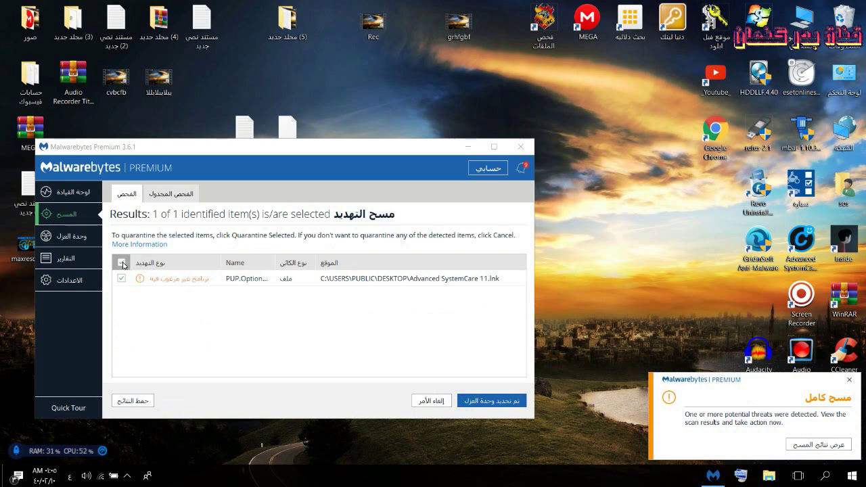
{"action": "left_click", "coordinate": [507, 401]}
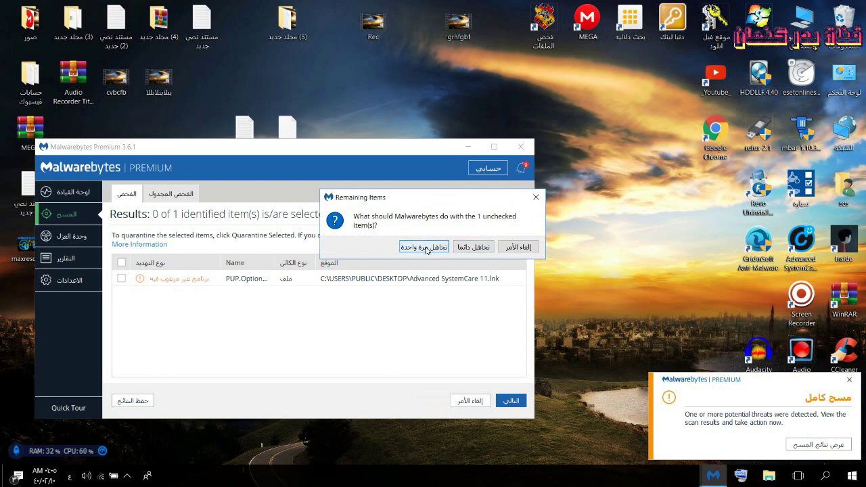
{"action": "left_click", "coordinate": [474, 247]}
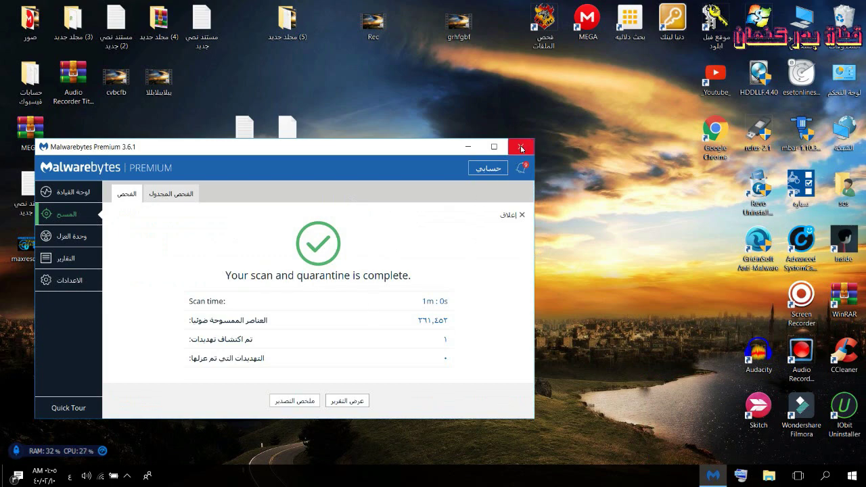
Step: Close Malwarebytes and refresh the desktop
{"action": "left_click", "coordinate": [520, 146]}
{"action": "right_click", "coordinate": [569, 143]}
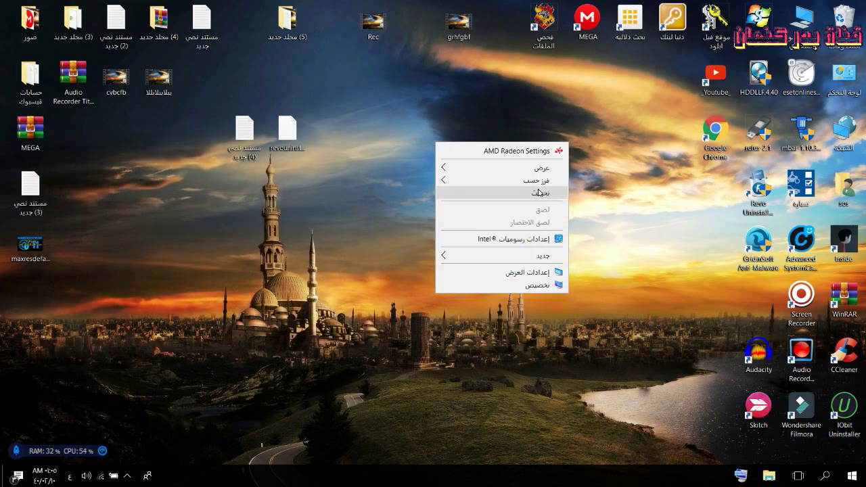
{"action": "left_click", "coordinate": [539, 193]}
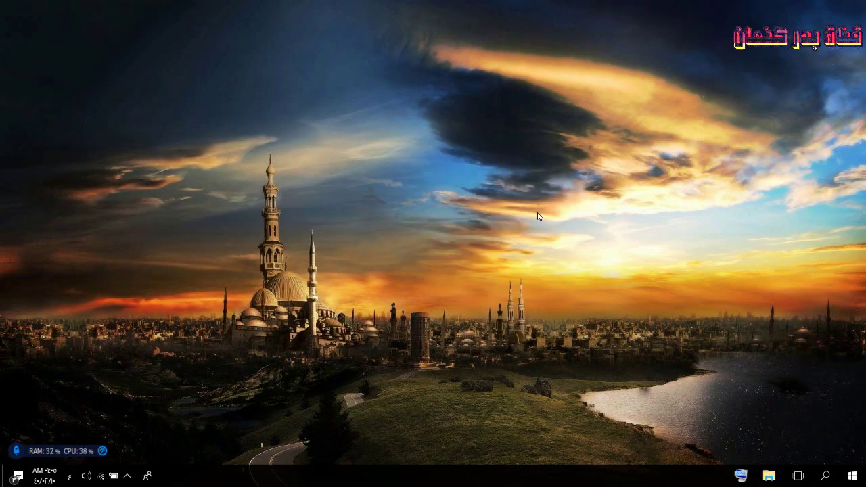
{"action": "left_click", "coordinate": [128, 479]}
{"action": "left_click", "coordinate": [464, 350]}
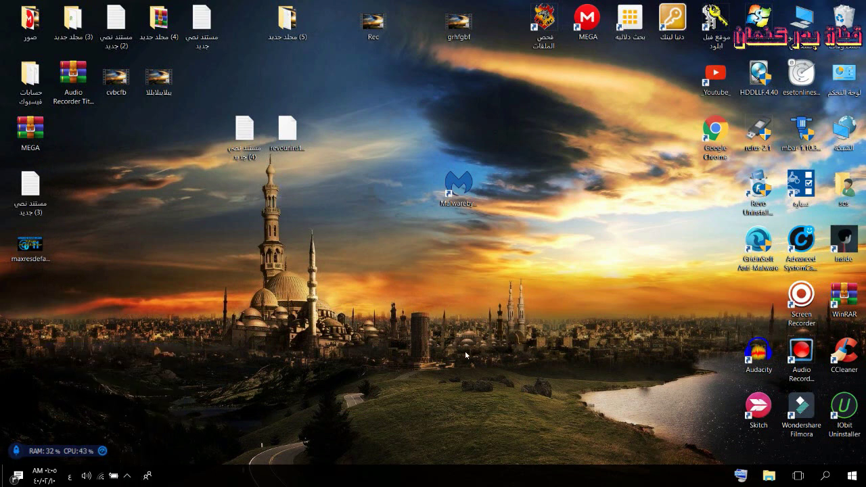
Step: Launch Advanced SystemCare from its desktop shortcut, look through its toolbox, protection, speed-up and cleaning sections, and close it
{"action": "double_click", "coordinate": [800, 245]}
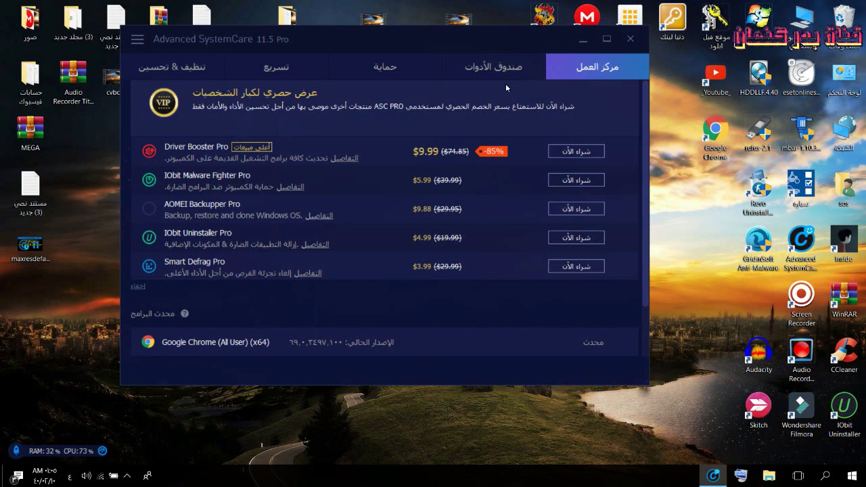
{"action": "left_click", "coordinate": [493, 66]}
{"action": "left_click", "coordinate": [385, 66]}
{"action": "left_click", "coordinate": [276, 66]}
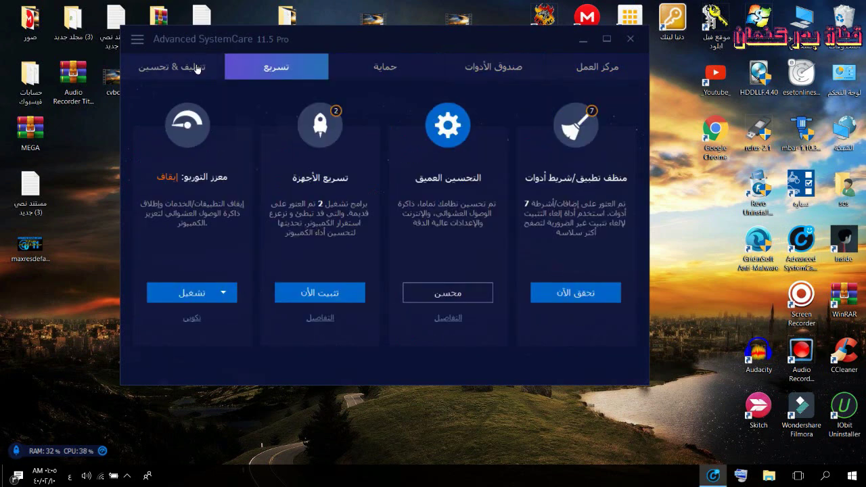
{"action": "left_click", "coordinate": [197, 68]}
{"action": "left_click", "coordinate": [629, 42]}
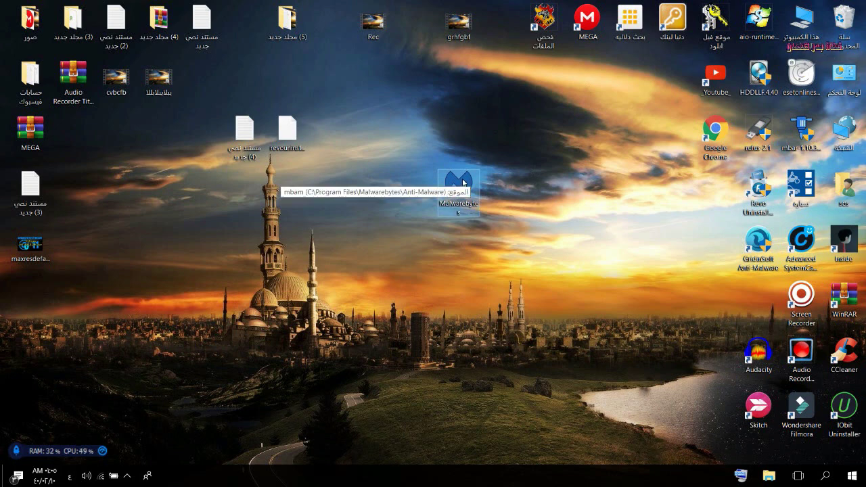
Step: Reopen Malwarebytes, run a new threat scan and move the window clear of the Advanced SystemCare shortcut
{"action": "double_click", "coordinate": [463, 179]}
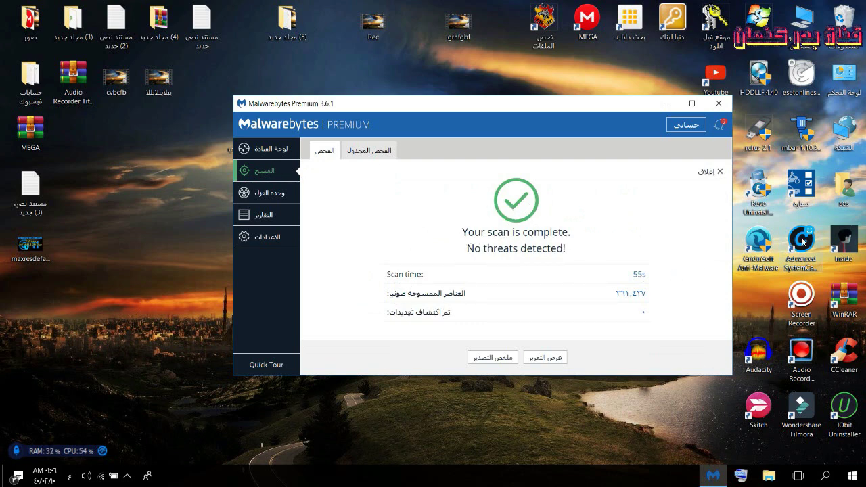
{"action": "left_click_drag", "start_coordinate": [578, 108], "coordinate": [380, 117]}
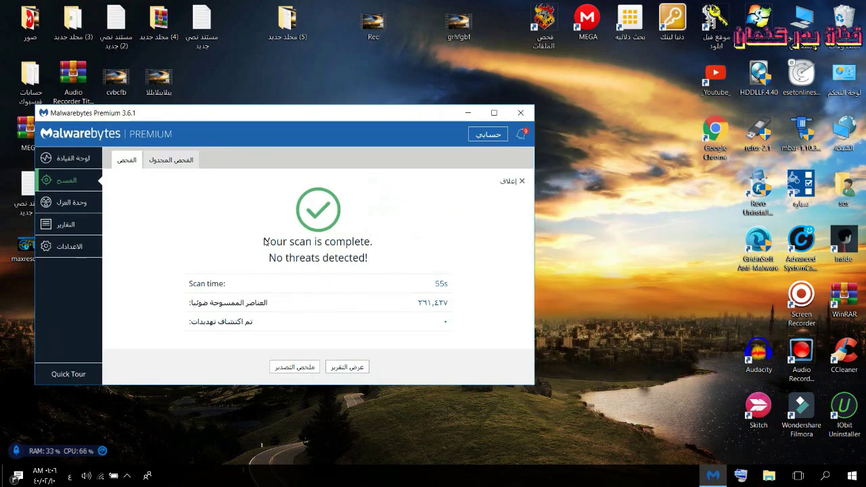
Step: Check the exclusions list and the About information in the Malwarebytes settings, and close Malwarebytes
{"action": "left_click", "coordinate": [76, 251]}
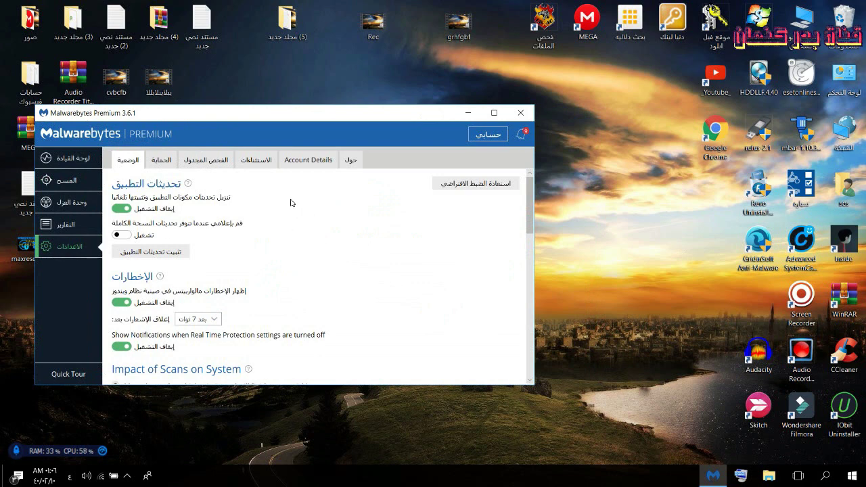
{"action": "left_click", "coordinate": [258, 161]}
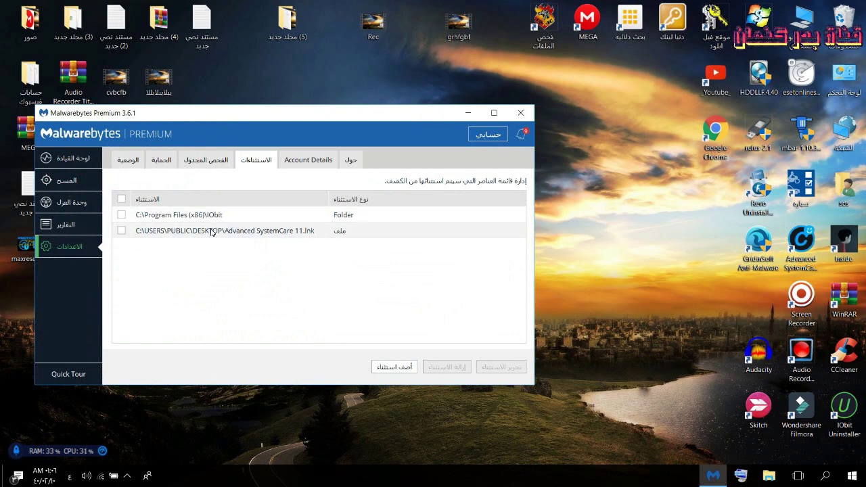
{"action": "left_click", "coordinate": [351, 160]}
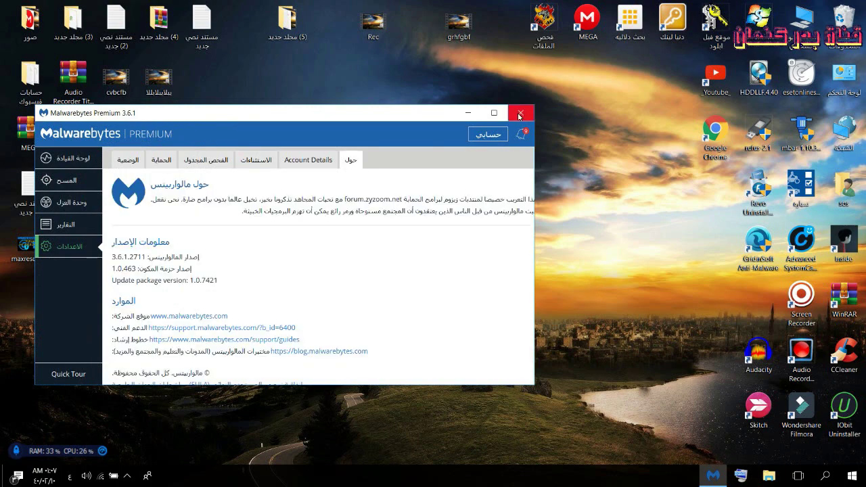
{"action": "left_click", "coordinate": [519, 114]}
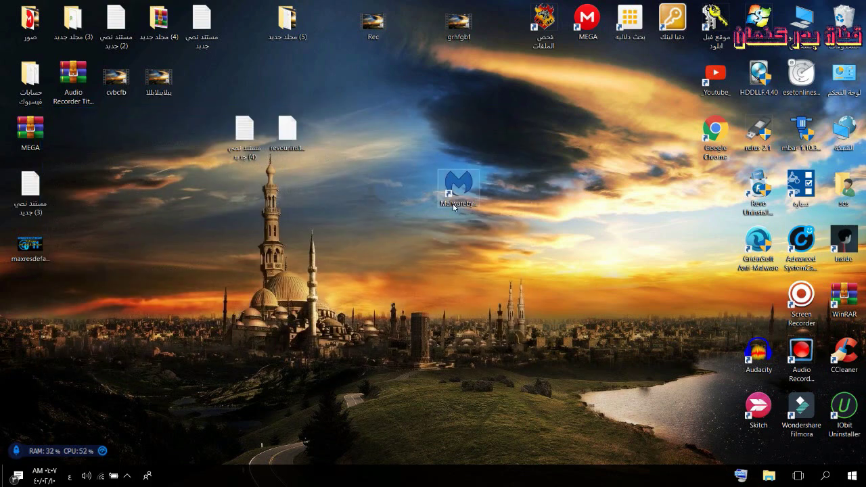
Step: Move the Malwarebytes desktop shortcut below the GridinSoft Anti-Malware icon and refresh the desktop
{"action": "left_click_drag", "start_coordinate": [453, 186], "coordinate": [758, 301]}
{"action": "right_click", "coordinate": [528, 160]}
{"action": "left_click", "coordinate": [473, 209]}
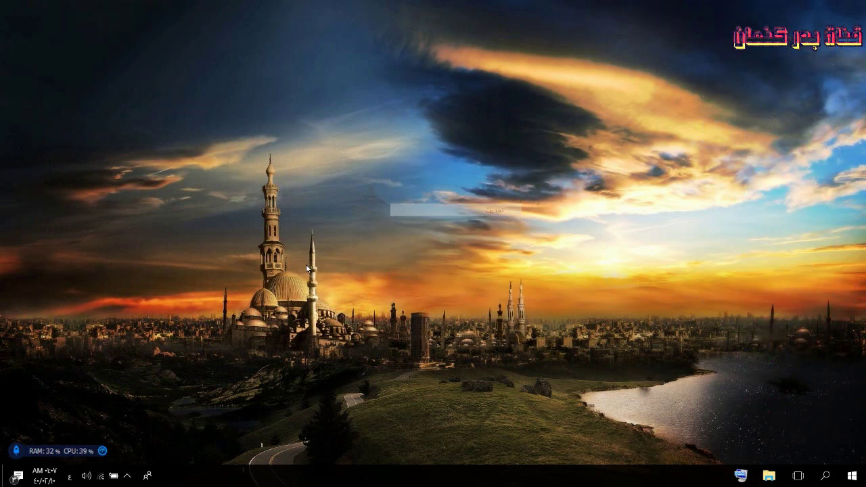